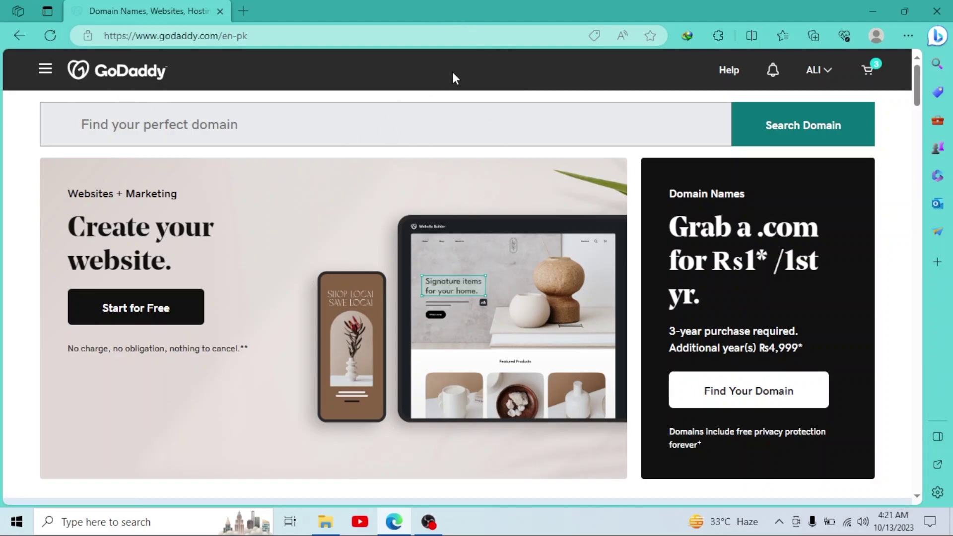
Go through My Products and the domain portfolio to tutorialtrove.online's DNS records
{"action": "left_click", "coordinate": [819, 70]}
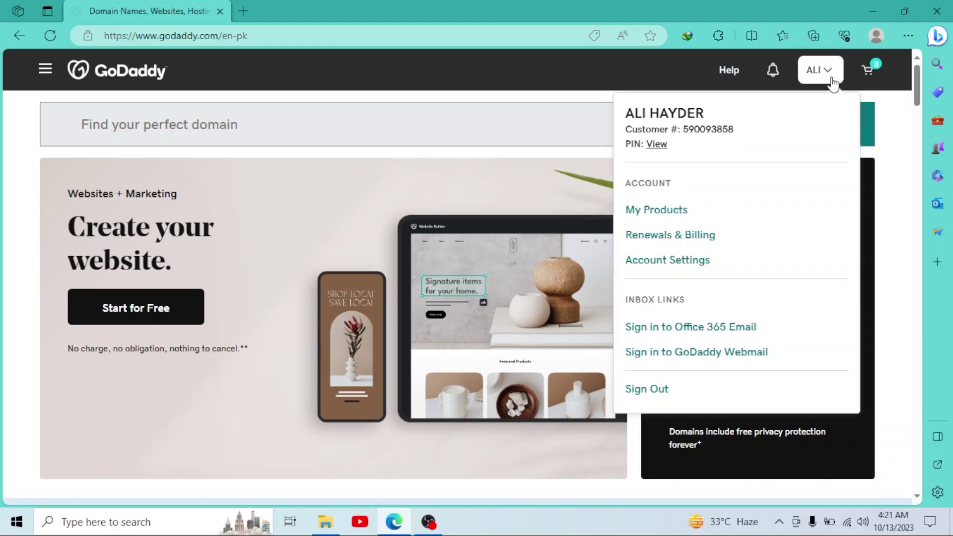
{"action": "left_click", "coordinate": [656, 211]}
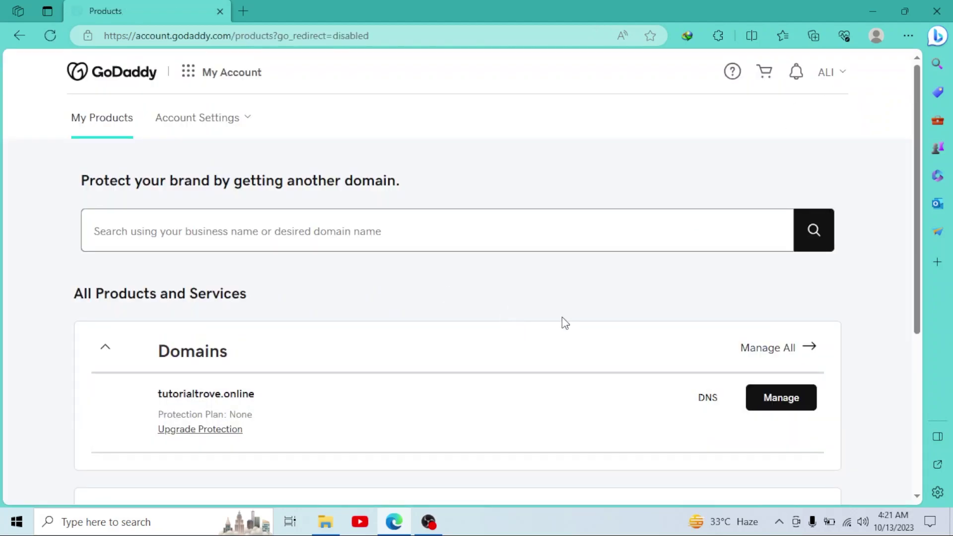
{"action": "left_click", "coordinate": [752, 398]}
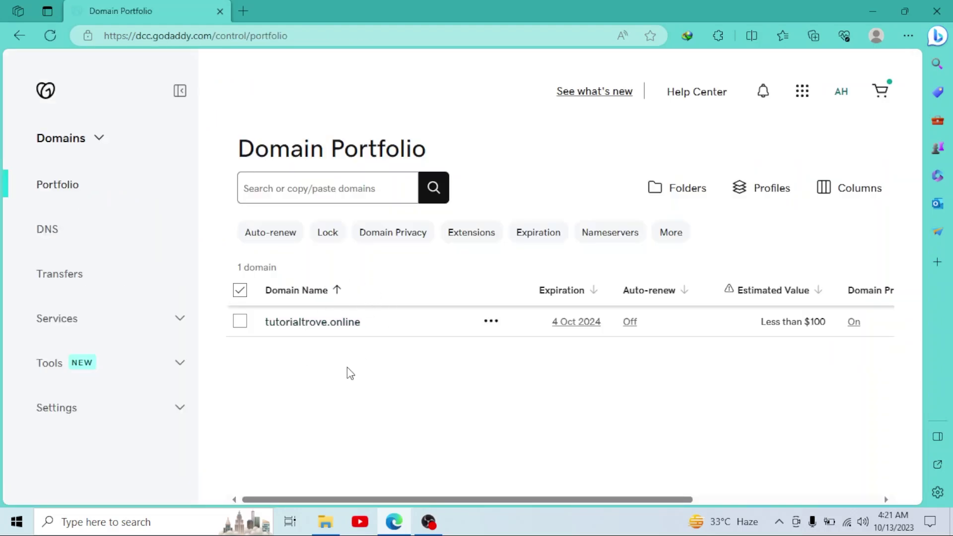
{"action": "left_click", "coordinate": [296, 327]}
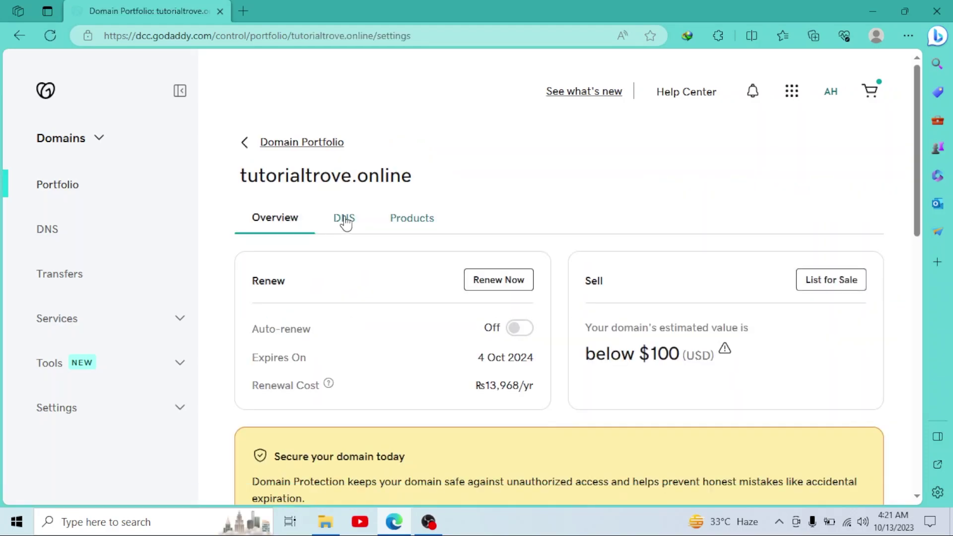
{"action": "left_click", "coordinate": [344, 218]}
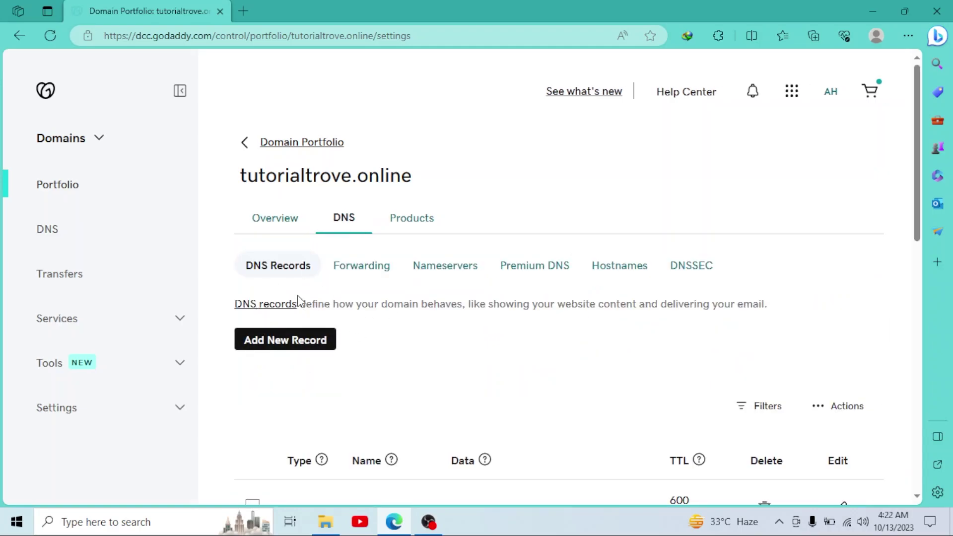
Add a new DNS record of type TXT with the name @
{"action": "left_click", "coordinate": [313, 340]}
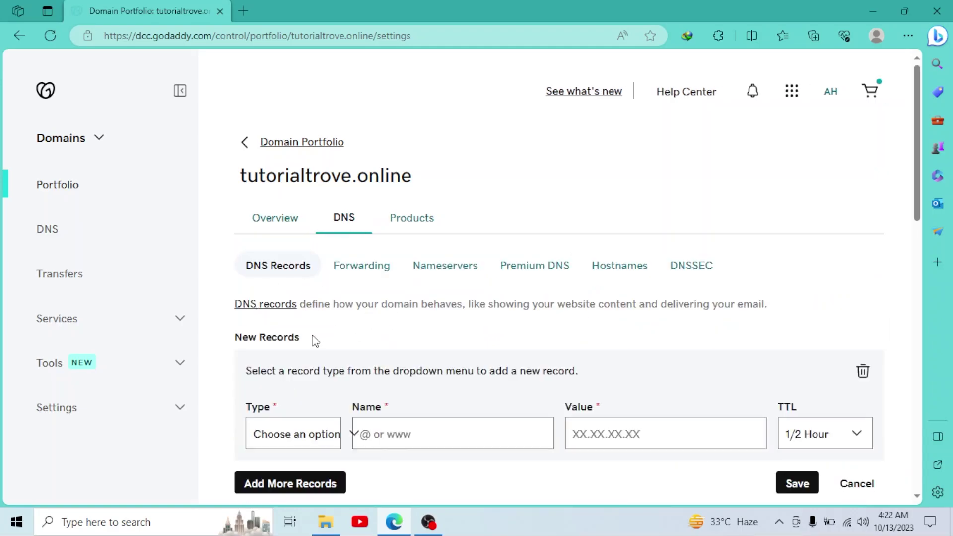
{"action": "scroll", "coordinate": [312, 339], "scroll_direction": "down", "scroll_amount": 1}
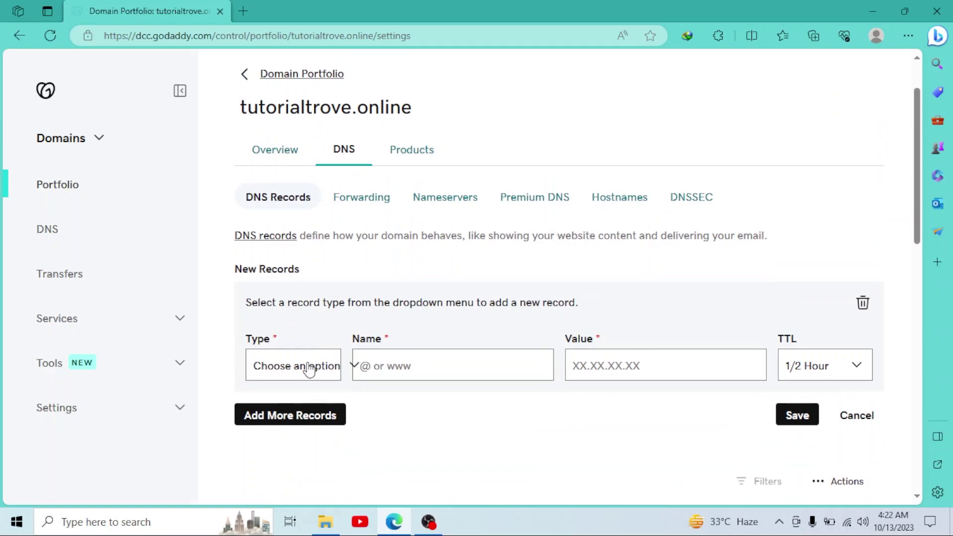
{"action": "left_click", "coordinate": [324, 372]}
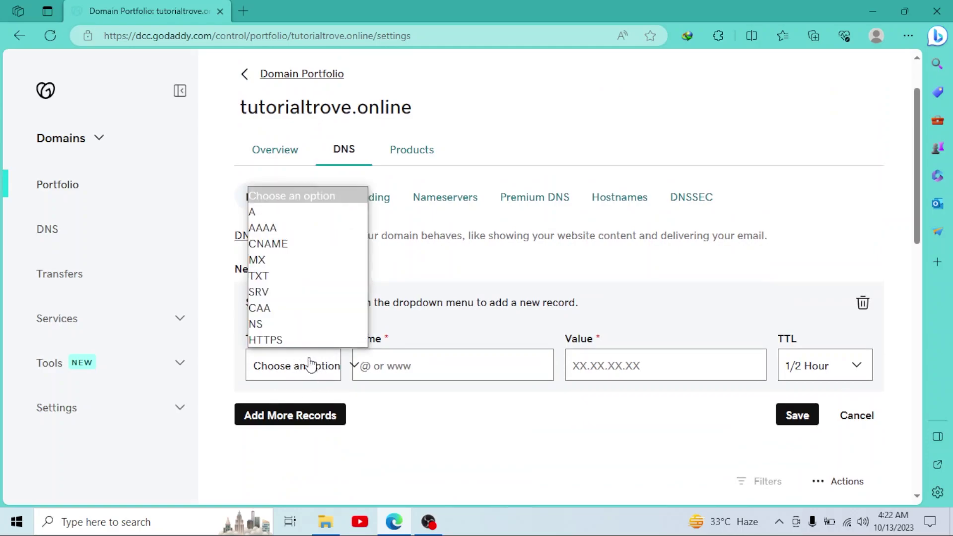
{"action": "left_click", "coordinate": [265, 275]}
{"action": "scroll", "coordinate": [318, 360], "scroll_direction": "down", "scroll_amount": 2}
{"action": "scroll", "coordinate": [318, 360], "scroll_direction": "up", "scroll_amount": 1}
{"action": "left_click", "coordinate": [417, 296]}
{"action": "type", "text": "@"}
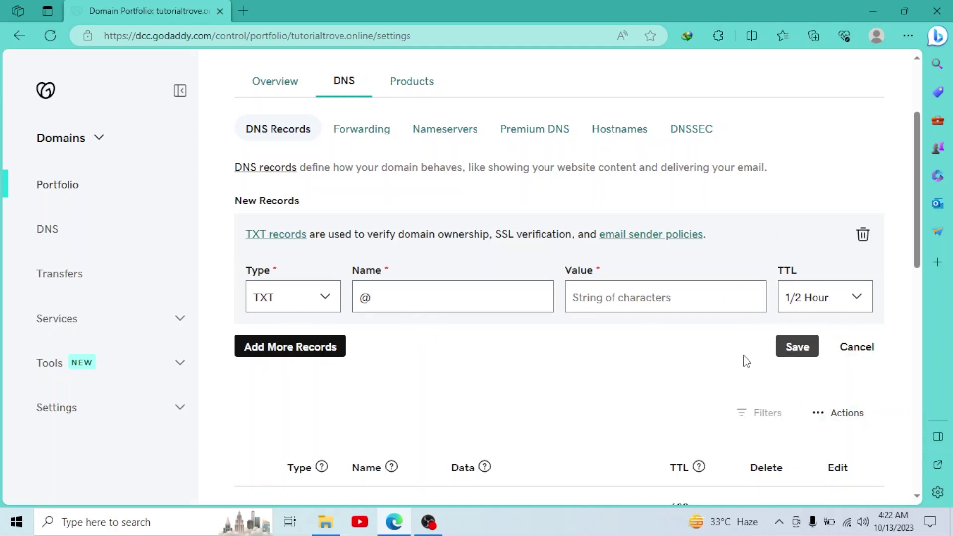
Dismiss the half-filled TXT record form with Escape, returning to the DNS records list
{"action": "key", "text": "Escape"}
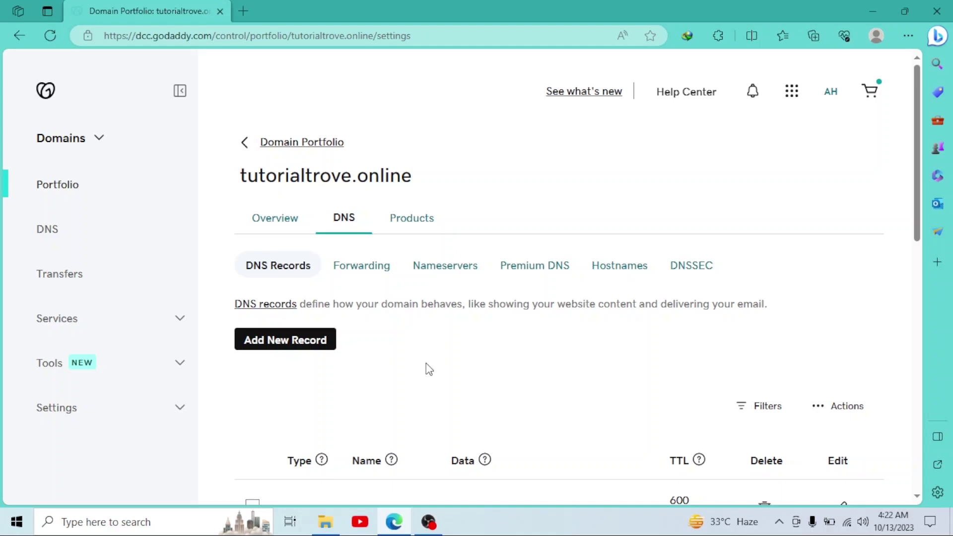